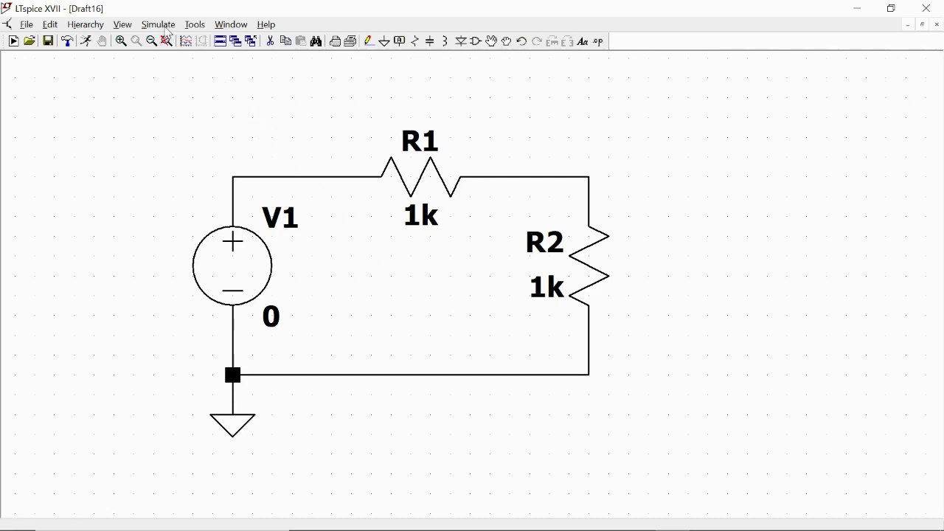
Configure the simulation command as a DC sweep with V1 as the first source and a linear sweep type.
{"action": "left_click", "coordinate": [159, 26]}
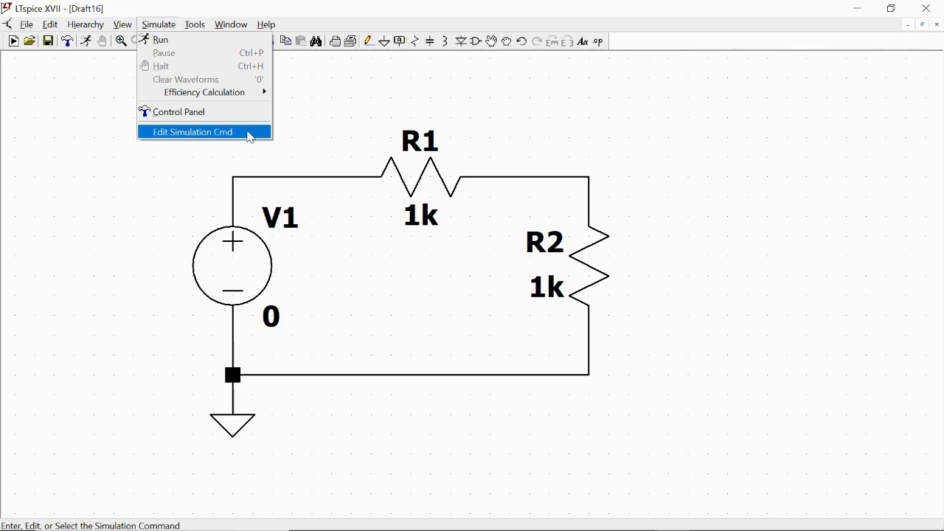
{"action": "left_click", "coordinate": [250, 133]}
{"action": "left_click_drag", "start_coordinate": [481, 138], "coordinate": [484, 121]}
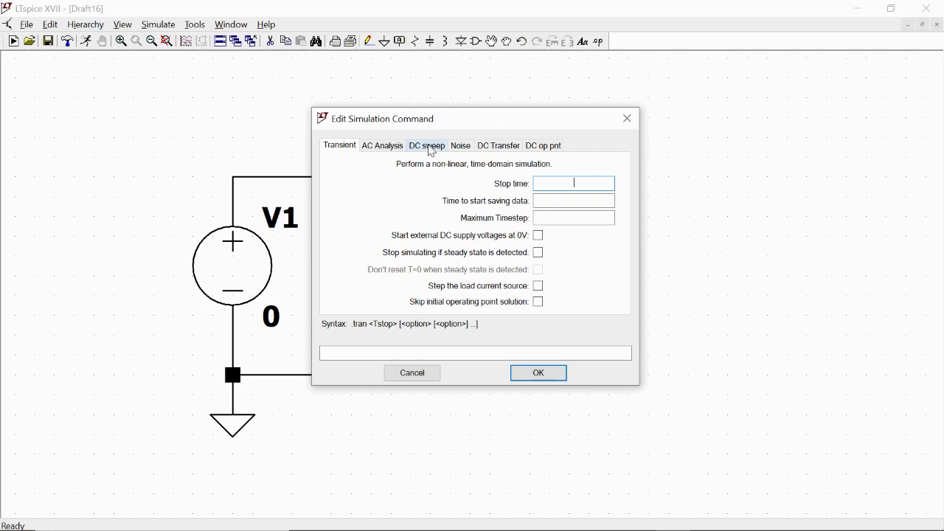
{"action": "left_click", "coordinate": [430, 146]}
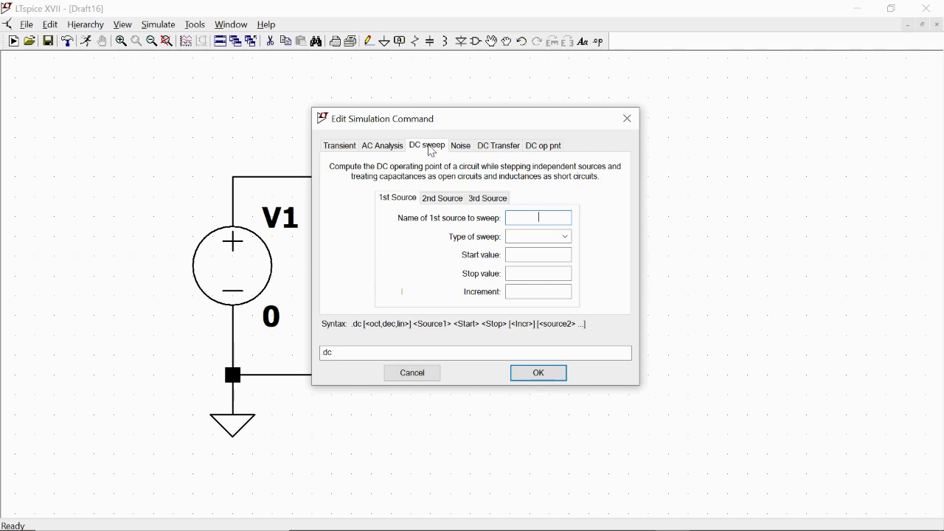
{"action": "left_click_drag", "start_coordinate": [470, 118], "coordinate": [674, 127]}
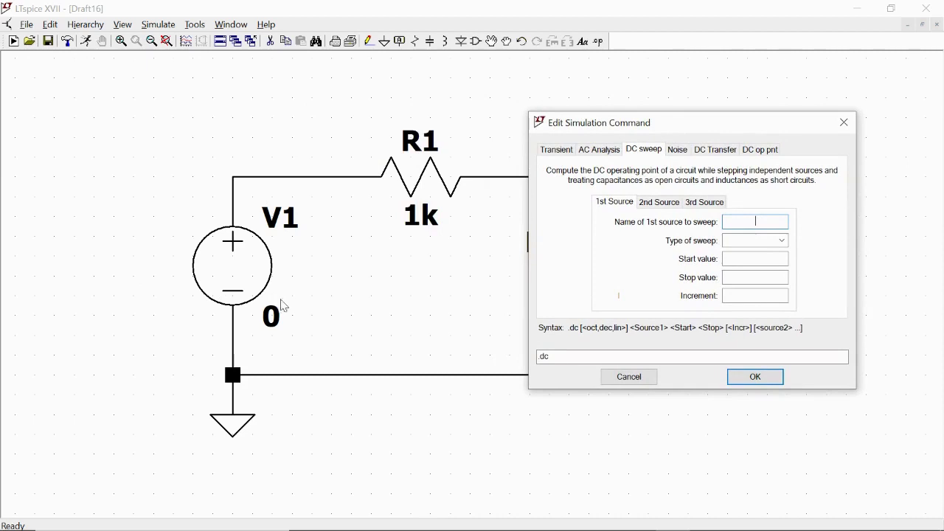
{"action": "type", "text": "V1"}
{"action": "left_click", "coordinate": [779, 243]}
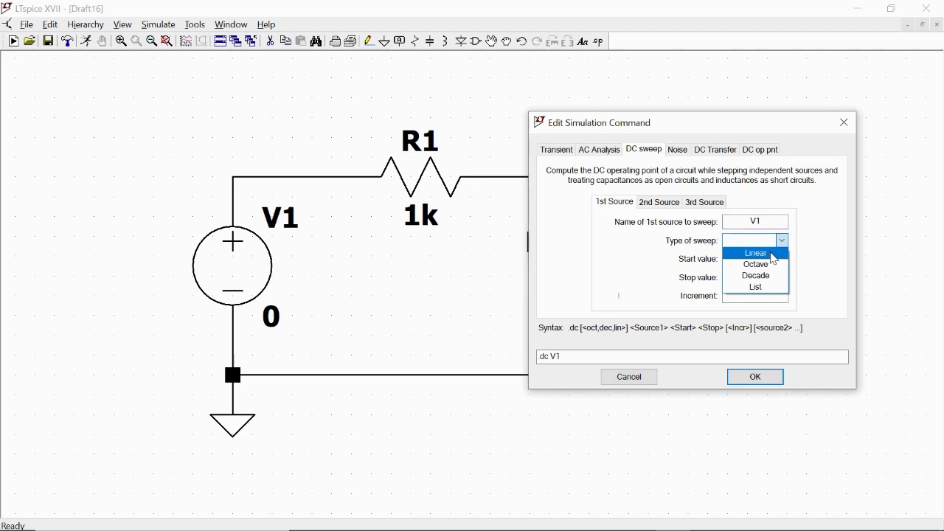
{"action": "left_click", "coordinate": [775, 259]}
Set the V1 sweep's start value to 0, stop value to 10 and increment to 1.
{"action": "left_click", "coordinate": [765, 258]}
{"action": "type", "text": "0"}
{"action": "left_click", "coordinate": [768, 276]}
{"action": "type", "text": "10"}
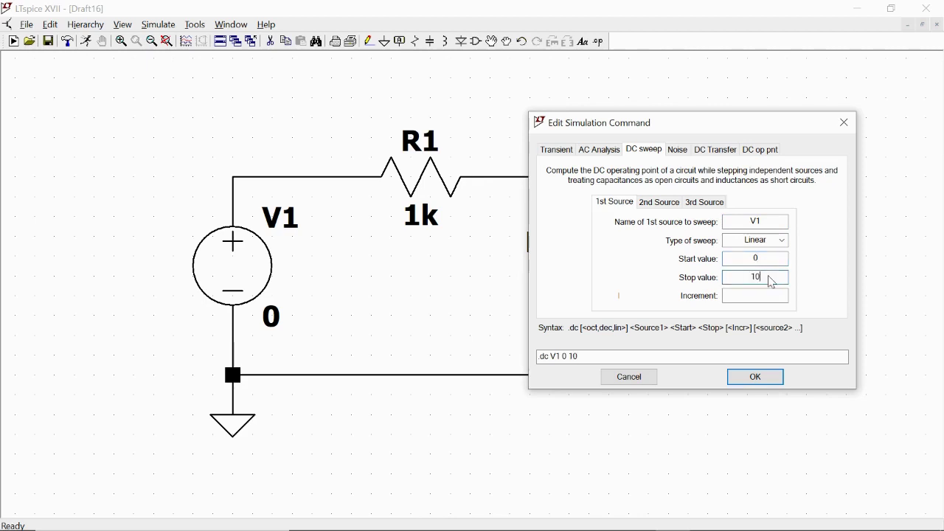
{"action": "left_click", "coordinate": [773, 295]}
{"action": "type", "text": "1"}
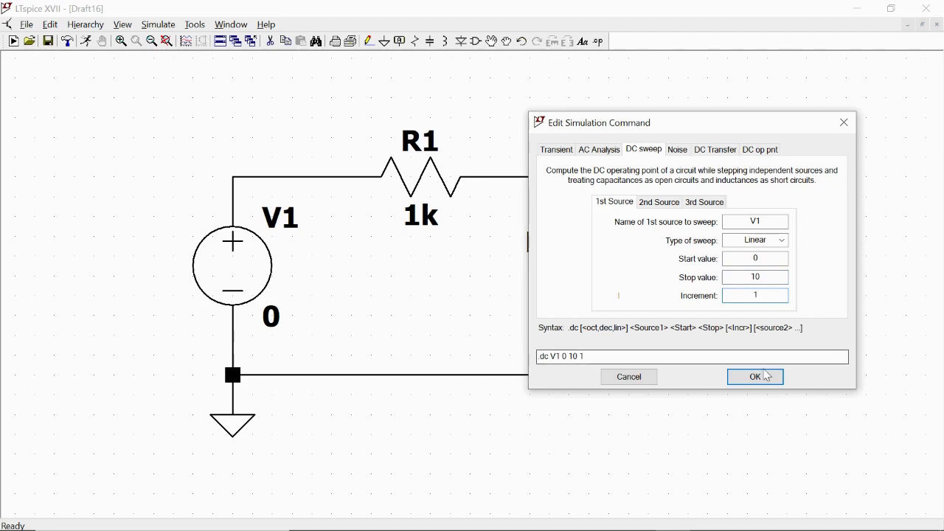
Place the .dc V1 0 10 1 directive below the circuit and run the simulation.
{"action": "left_click", "coordinate": [755, 377]}
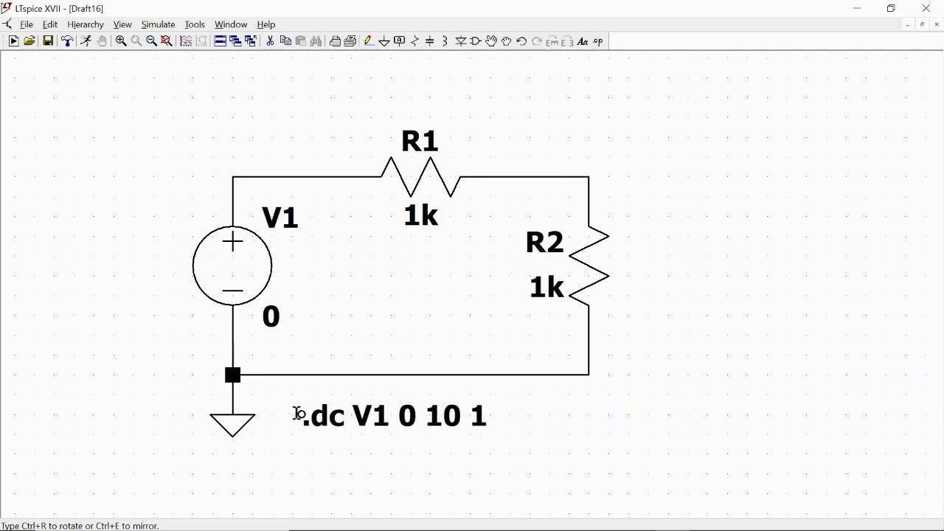
{"action": "left_click", "coordinate": [292, 413]}
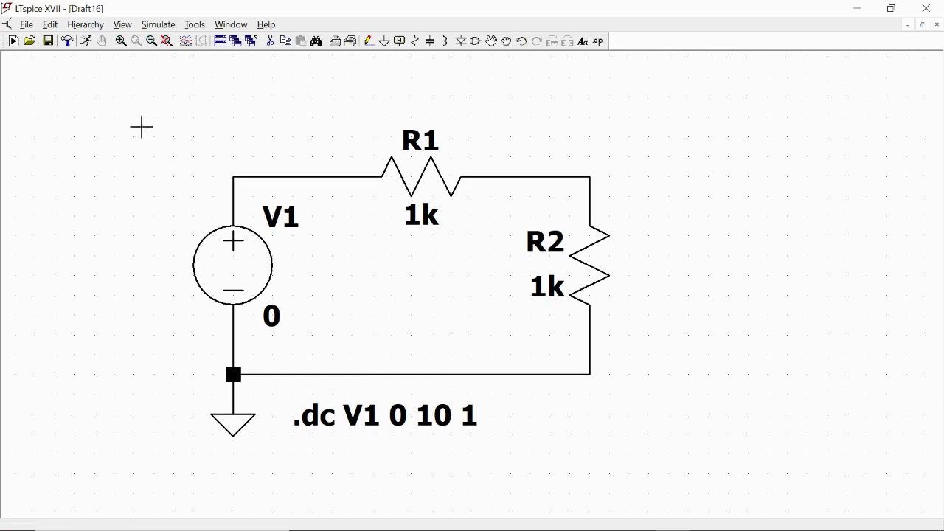
{"action": "left_click", "coordinate": [86, 42]}
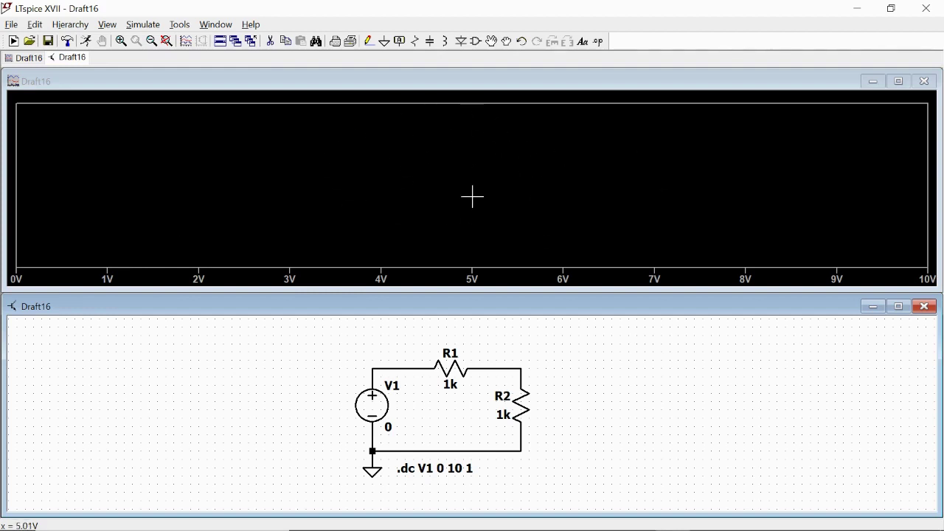
Change the waveform viewer's background color to white, with red, green and blue at 255, and apply it.
{"action": "left_click", "coordinate": [180, 27]}
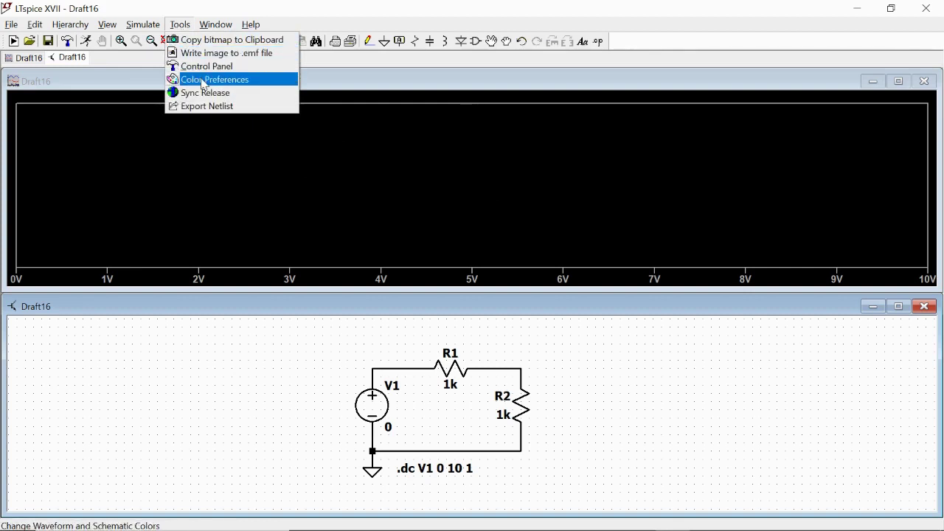
{"action": "left_click", "coordinate": [204, 81]}
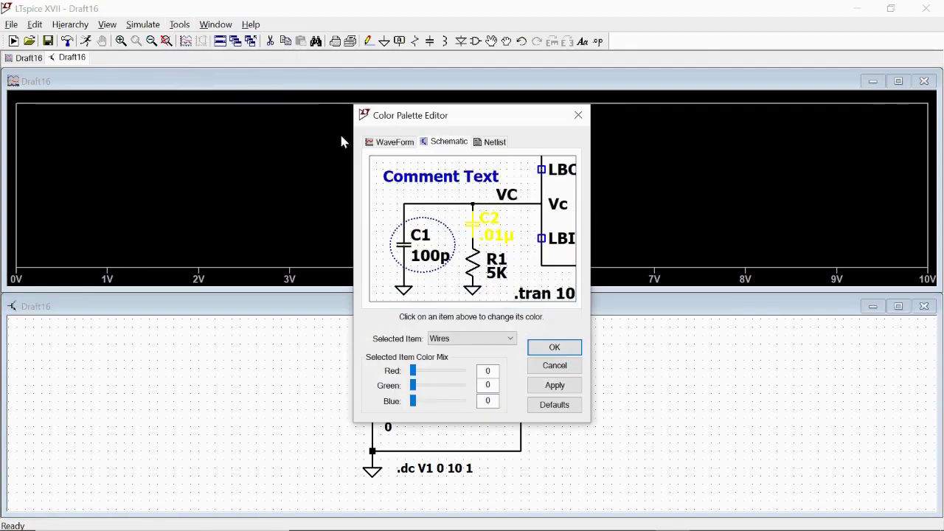
{"action": "left_click", "coordinate": [383, 144]}
{"action": "left_click_drag", "start_coordinate": [475, 122], "coordinate": [665, 115]}
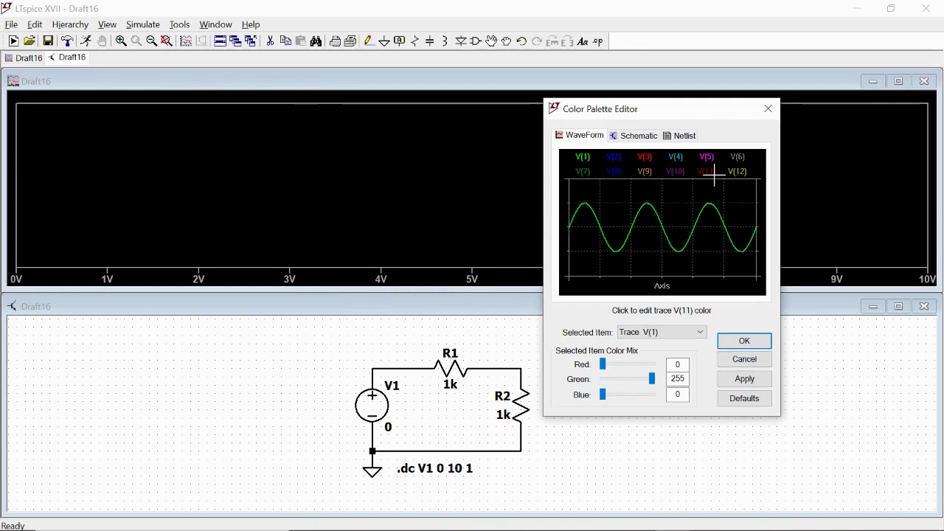
{"action": "left_click", "coordinate": [673, 340]}
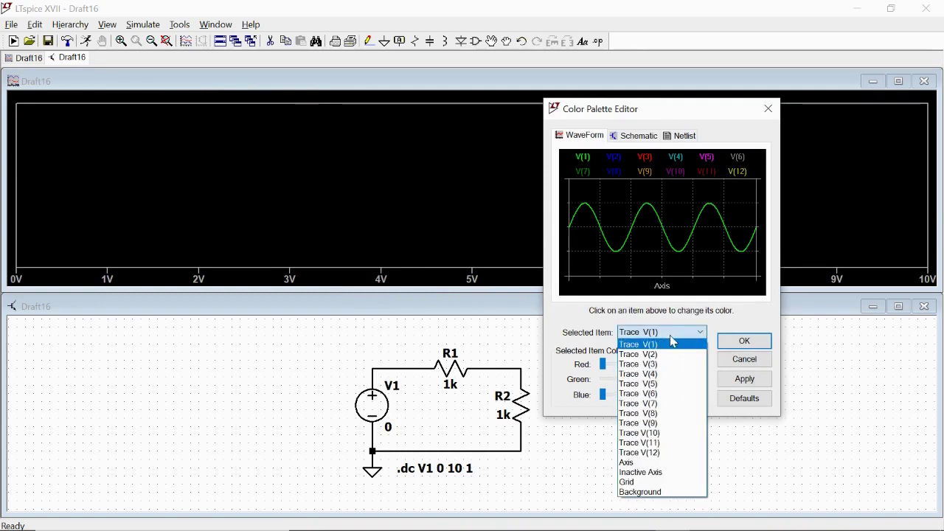
{"action": "left_click", "coordinate": [667, 493]}
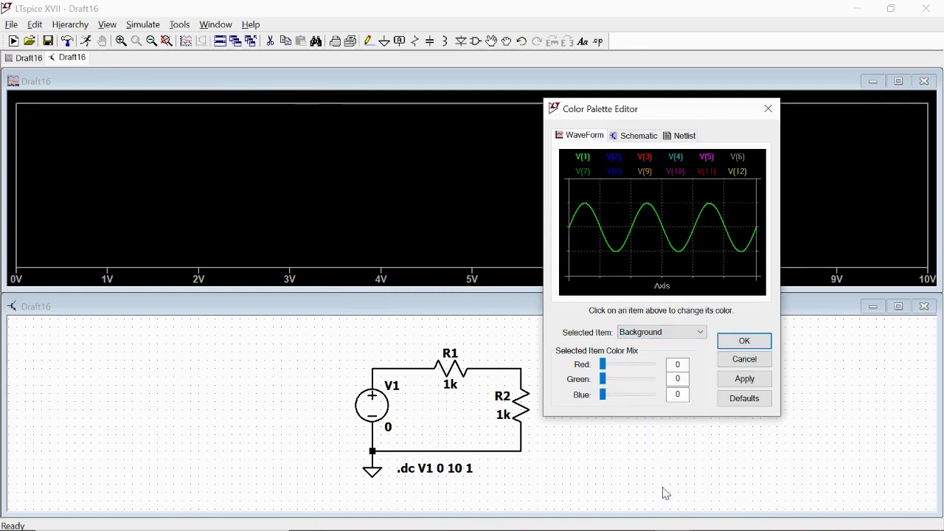
{"action": "left_click_drag", "start_coordinate": [603, 364], "coordinate": [653, 395]}
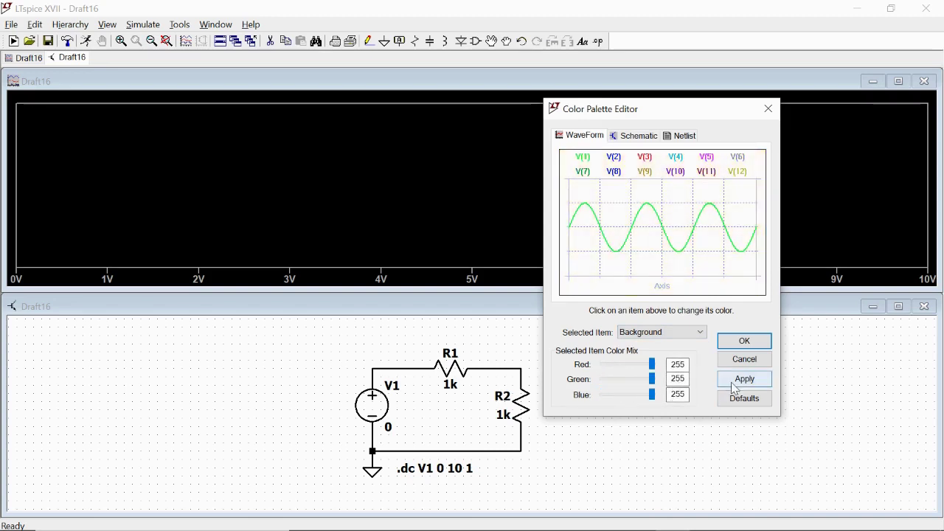
{"action": "left_click", "coordinate": [741, 383]}
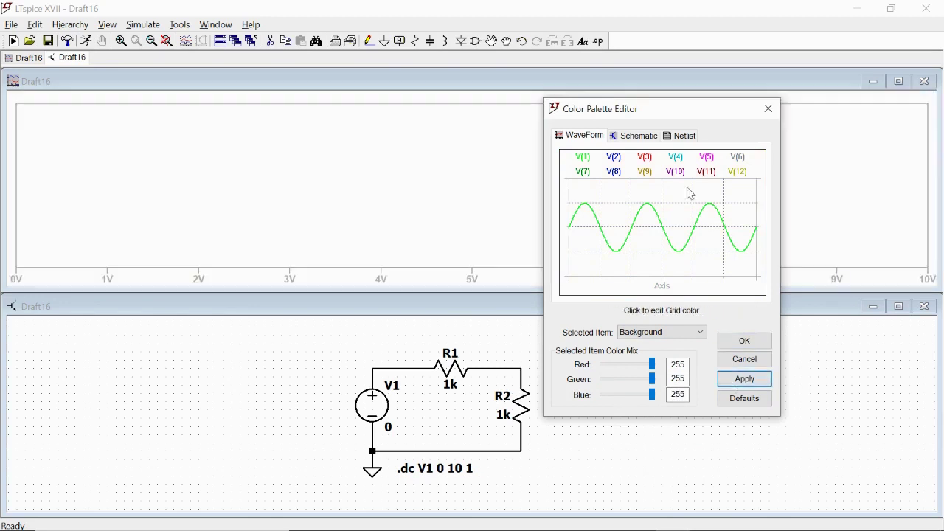
Change the waveform color of Trace V(1) to black by setting its green component to 0.
{"action": "left_click", "coordinate": [662, 335]}
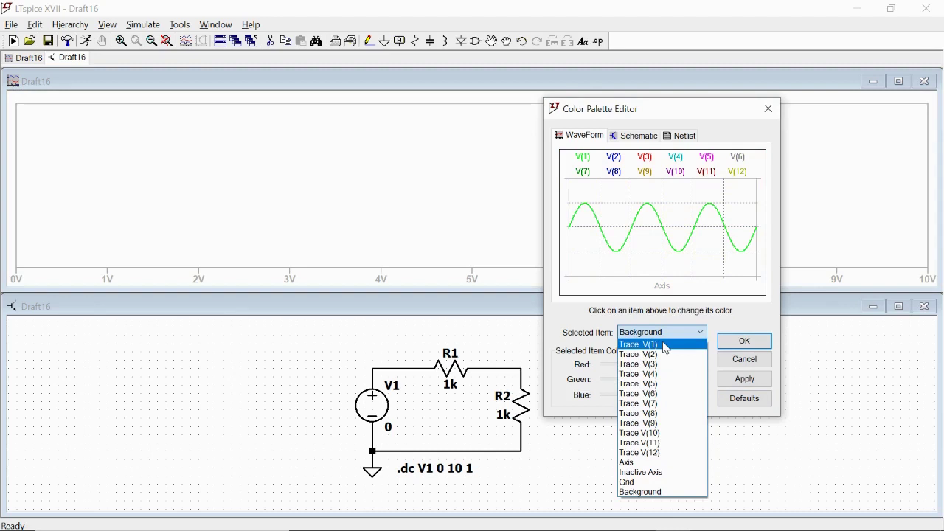
{"action": "left_click", "coordinate": [666, 344]}
{"action": "left_click_drag", "start_coordinate": [655, 383], "coordinate": [599, 385]}
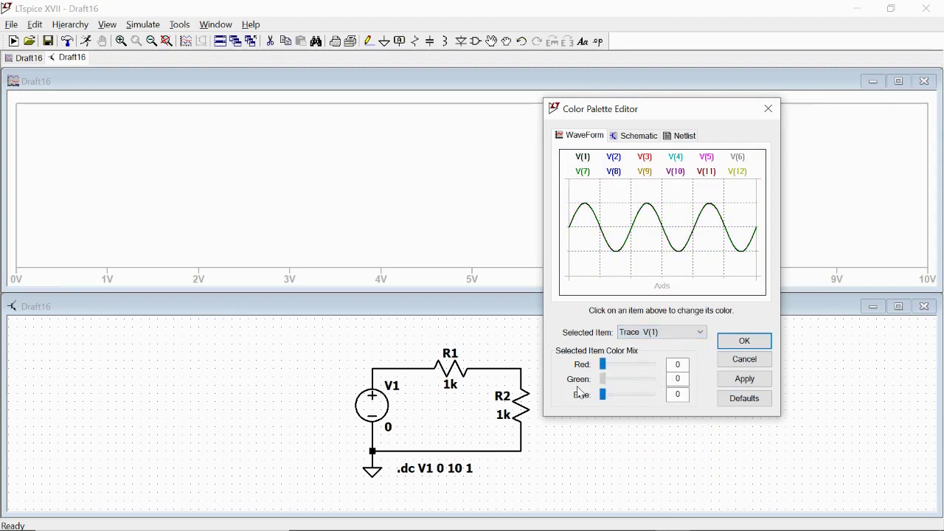
Change the waveform Axis color to black, apply the palette and dismiss the mouse cursor notice.
{"action": "left_click", "coordinate": [666, 333]}
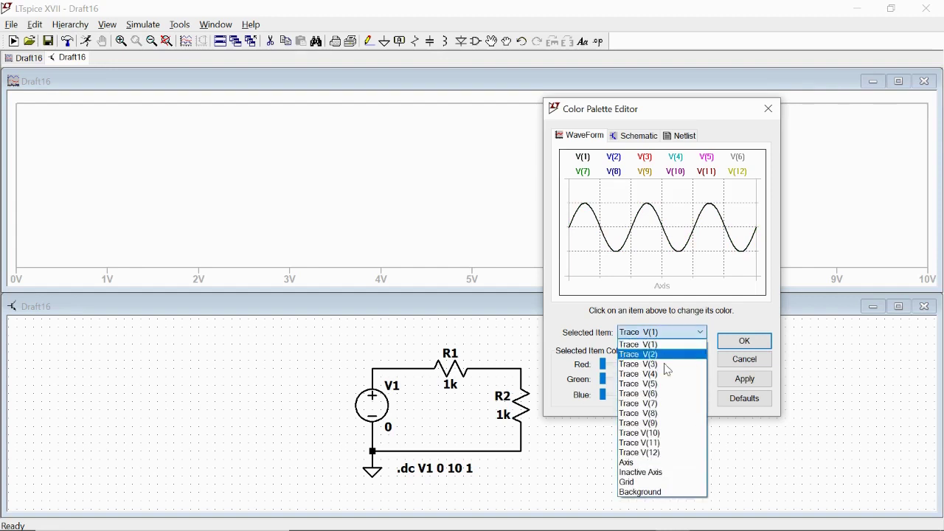
{"action": "left_click", "coordinate": [669, 462]}
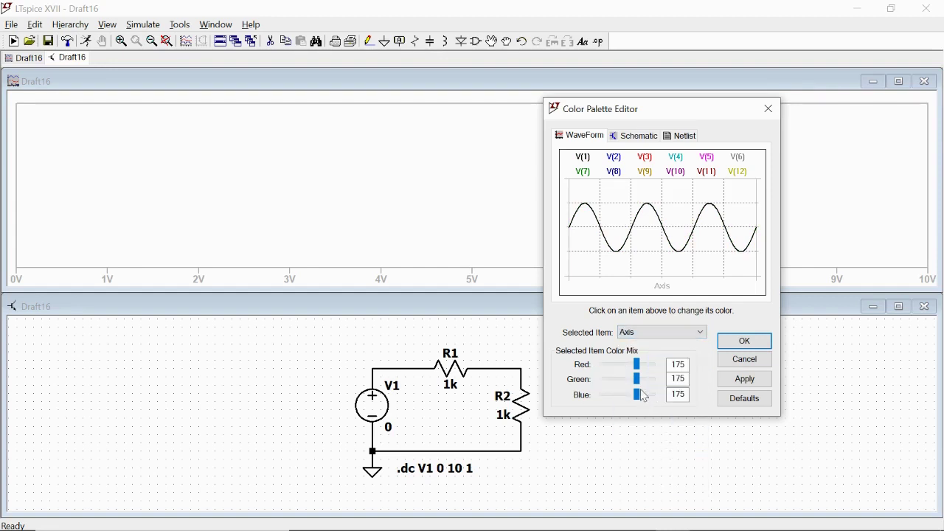
{"action": "left_click_drag", "start_coordinate": [638, 364], "coordinate": [593, 402]}
{"action": "left_click", "coordinate": [736, 380]}
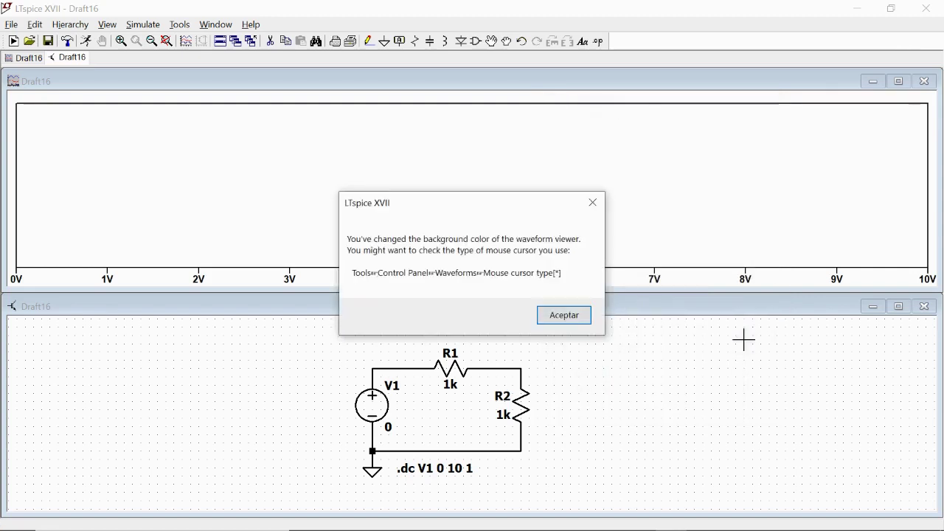
{"action": "left_click", "coordinate": [569, 318]}
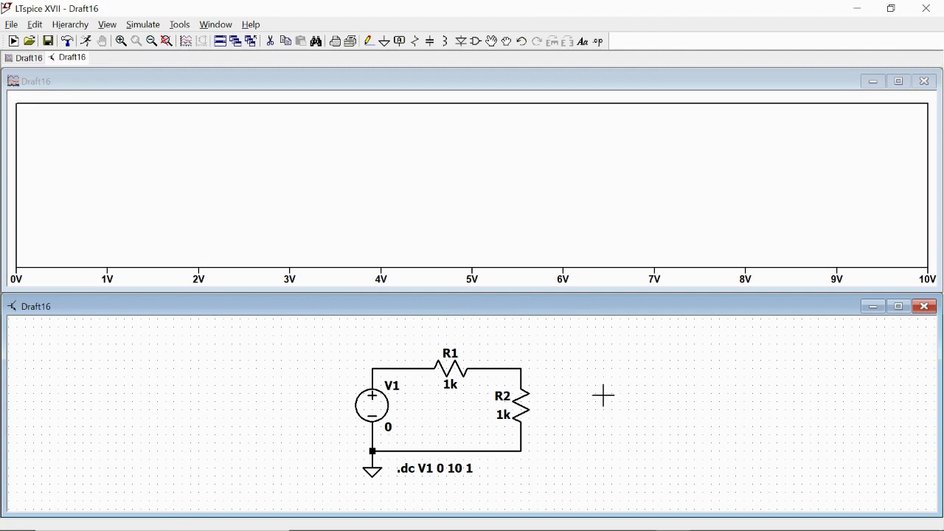
{"action": "right_click", "coordinate": [436, 155]}
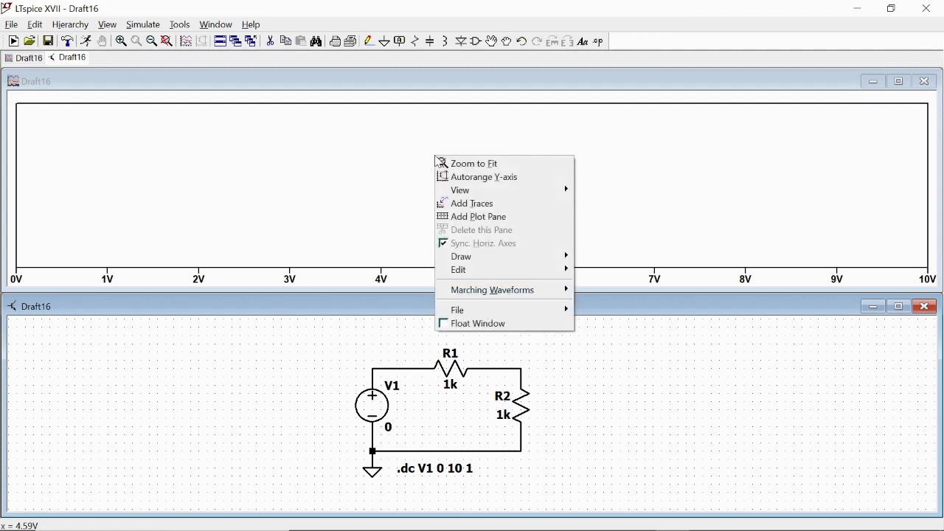
{"action": "left_click", "coordinate": [484, 209]}
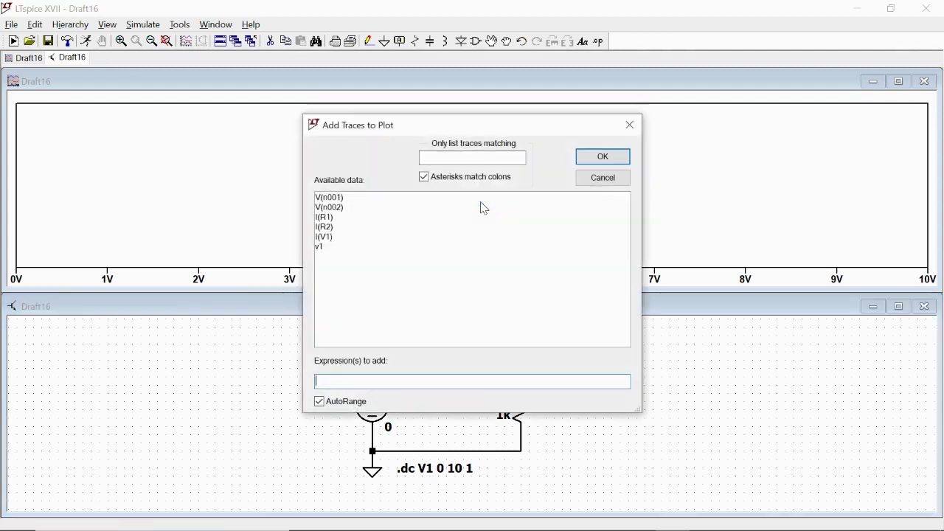
{"action": "left_click_drag", "start_coordinate": [458, 133], "coordinate": [714, 133]}
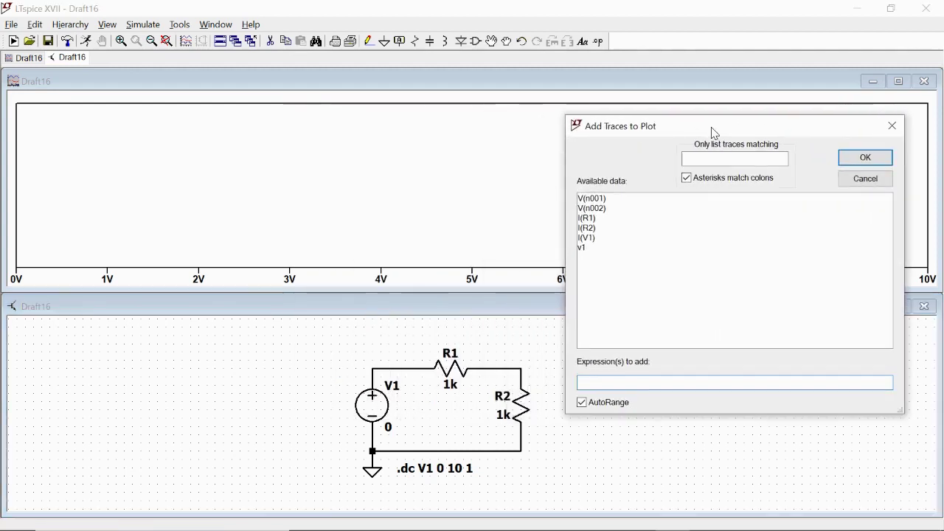
{"action": "left_click", "coordinate": [604, 199]}
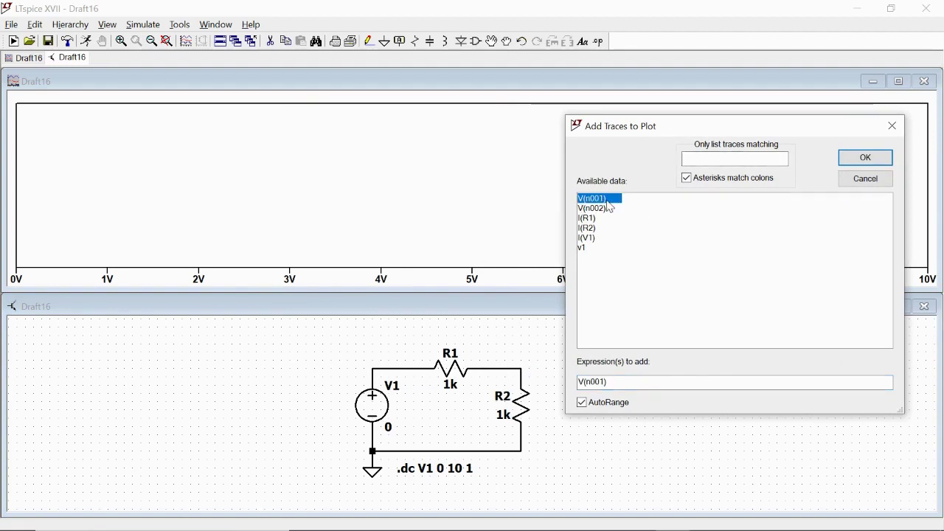
{"action": "left_click", "coordinate": [604, 211]}
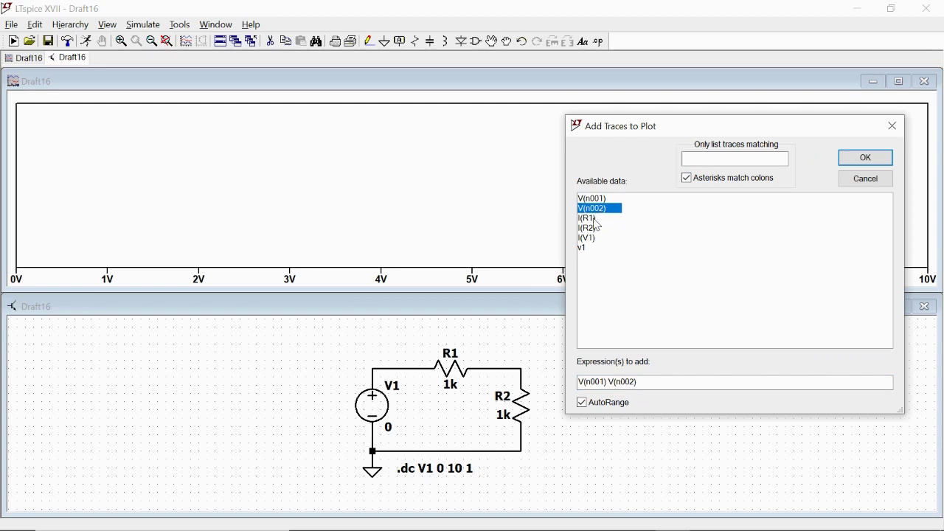
{"action": "left_click", "coordinate": [595, 219]}
{"action": "left_click", "coordinate": [594, 229]}
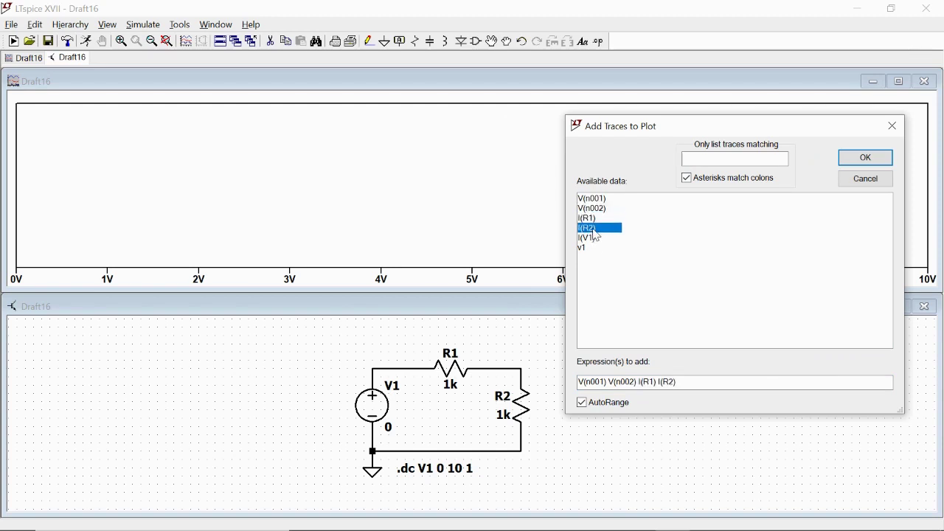
{"action": "left_click", "coordinate": [597, 238]}
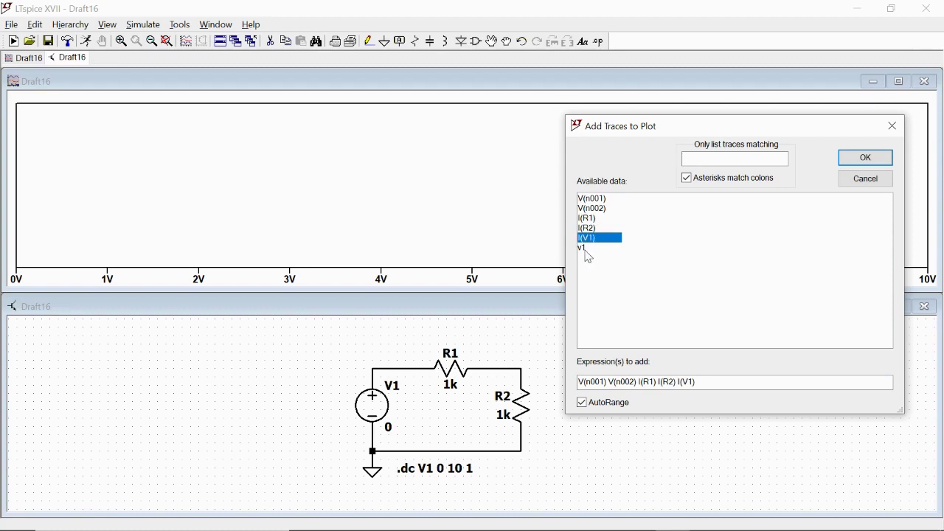
{"action": "left_click", "coordinate": [588, 251]}
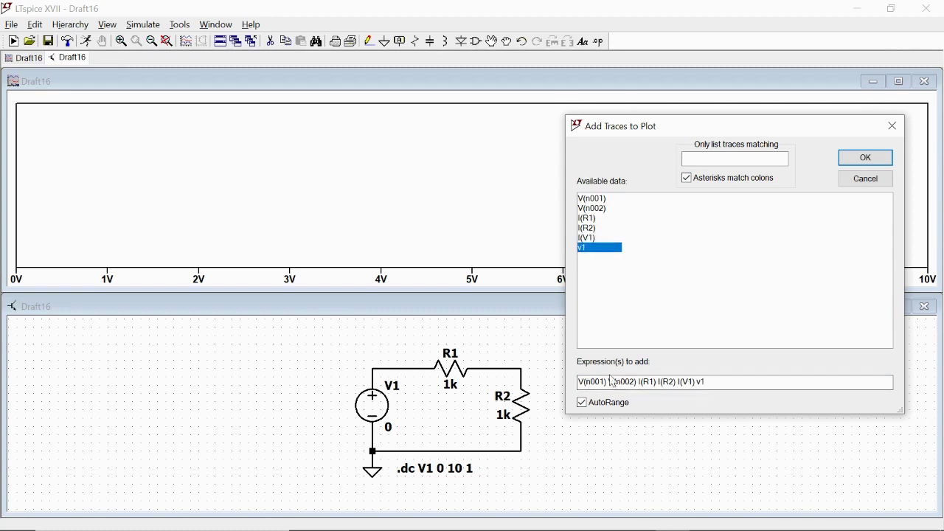
{"action": "left_click_drag", "start_coordinate": [719, 381], "coordinate": [544, 384]}
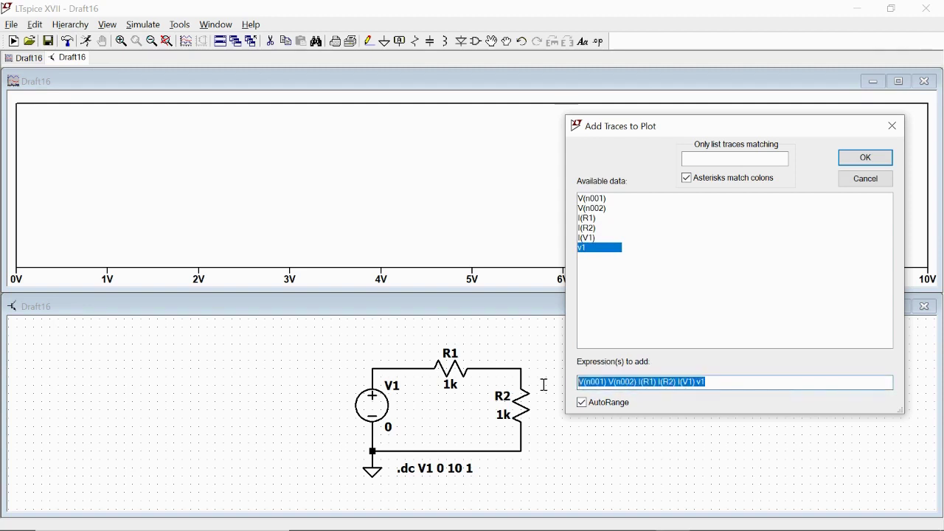
{"action": "key", "text": "Delete"}
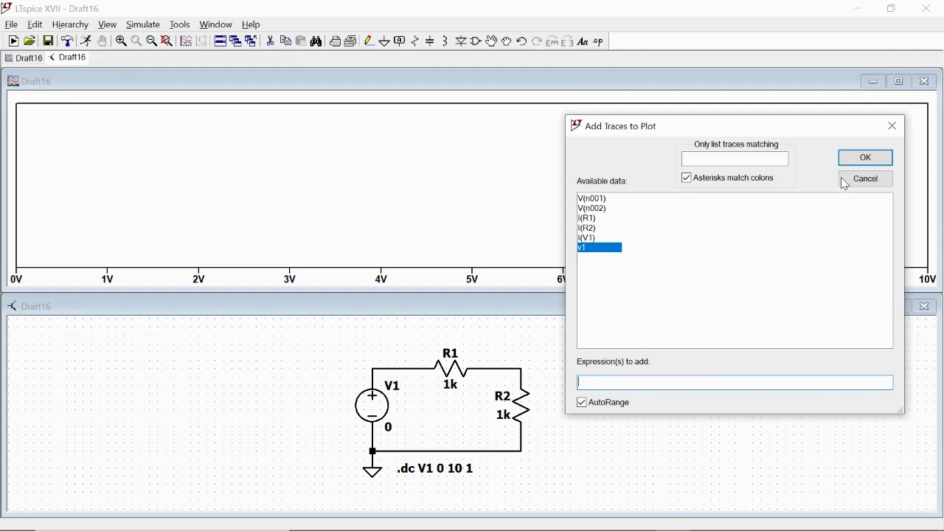
{"action": "left_click", "coordinate": [866, 180]}
{"action": "left_click", "coordinate": [519, 81]}
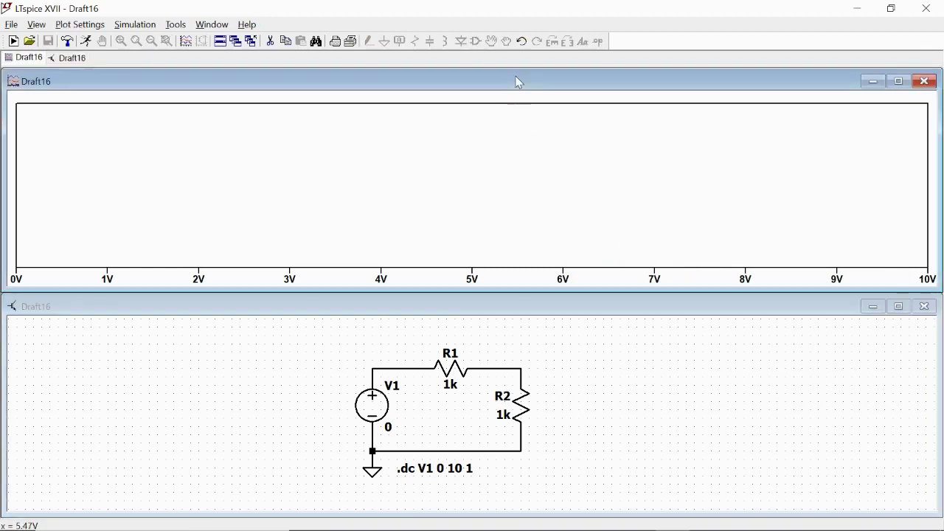
{"action": "left_click", "coordinate": [435, 313]}
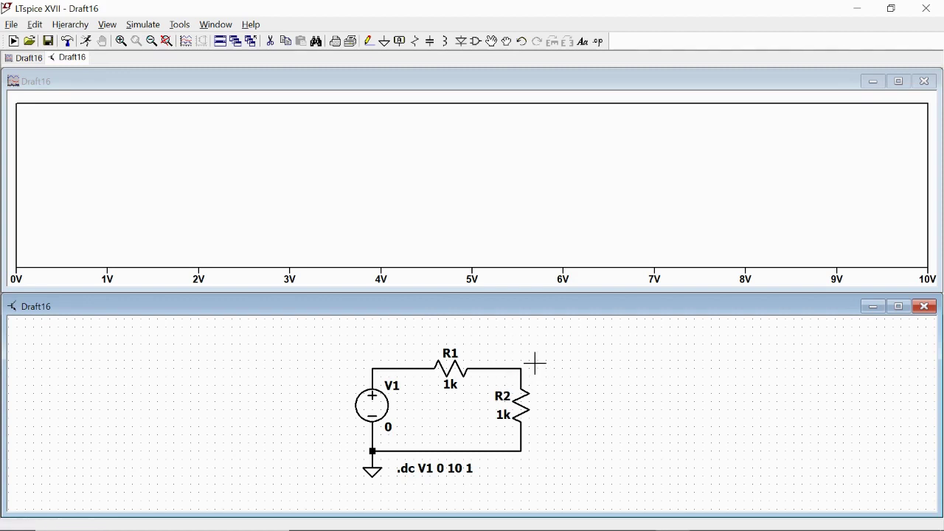
Add the V(n002) trace to the empty DC sweep plot.
{"action": "right_click", "coordinate": [537, 144]}
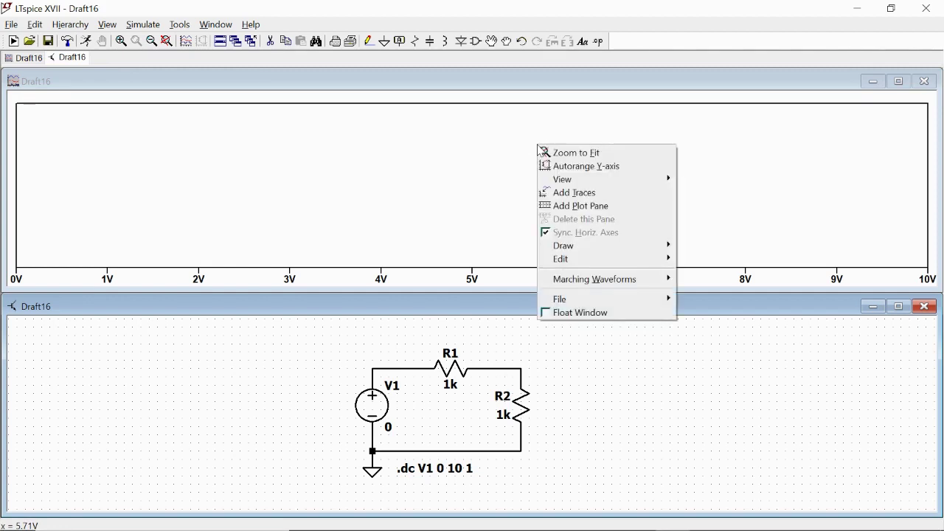
{"action": "left_click", "coordinate": [572, 193]}
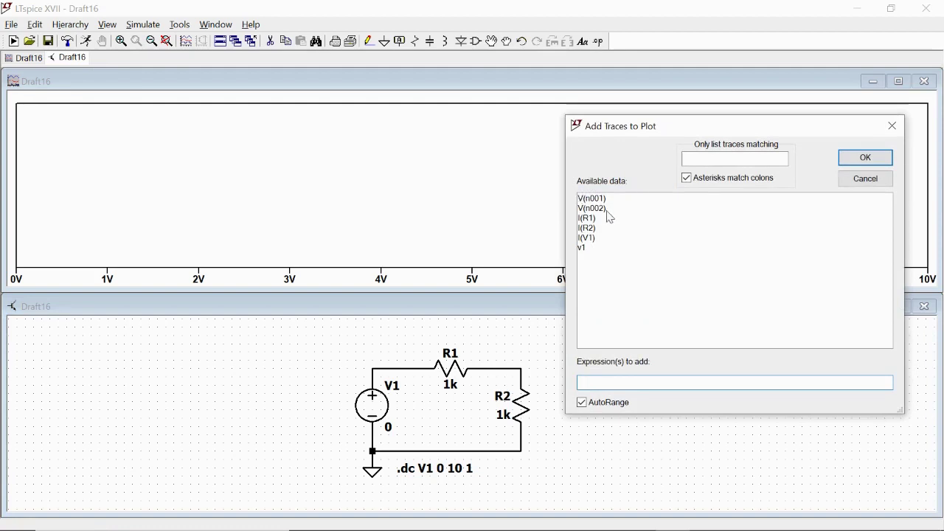
{"action": "left_click", "coordinate": [605, 210]}
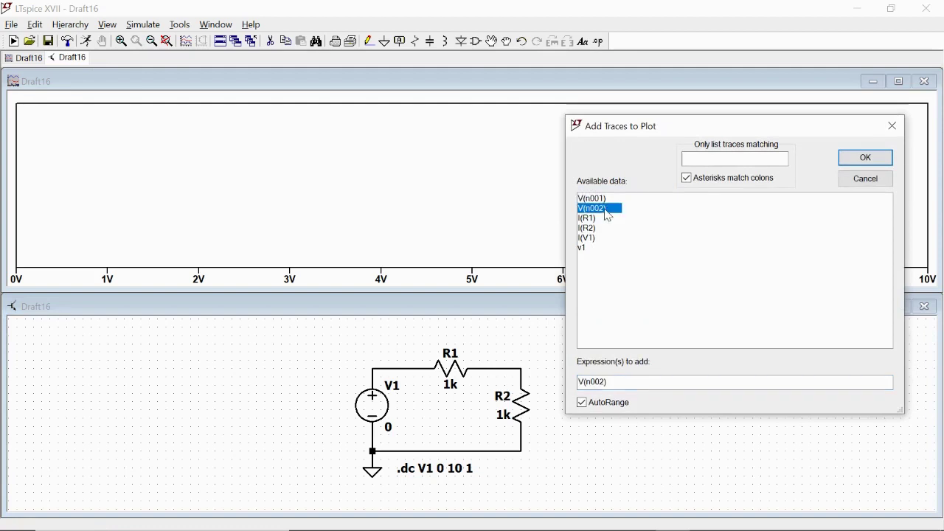
{"action": "left_click", "coordinate": [860, 165]}
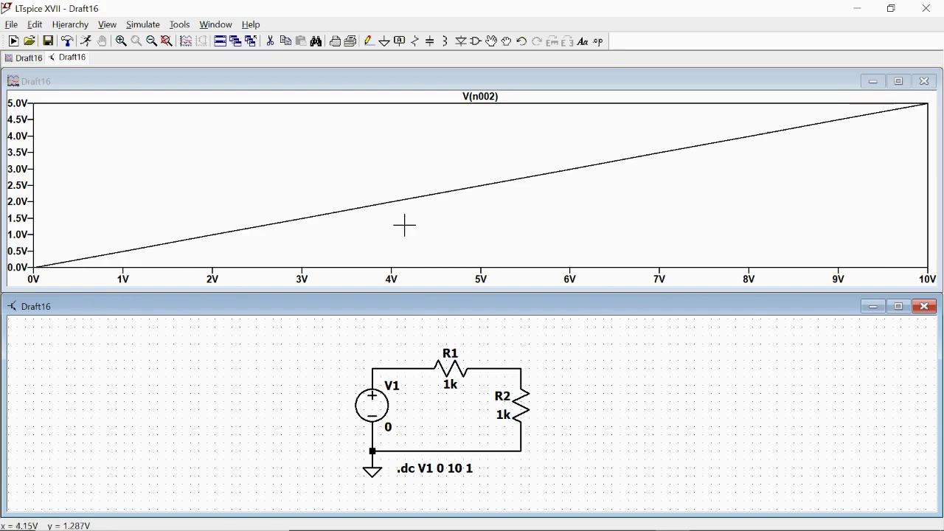
Mark the individual data points on the plotted V(n002) trace.
{"action": "right_click", "coordinate": [471, 188]}
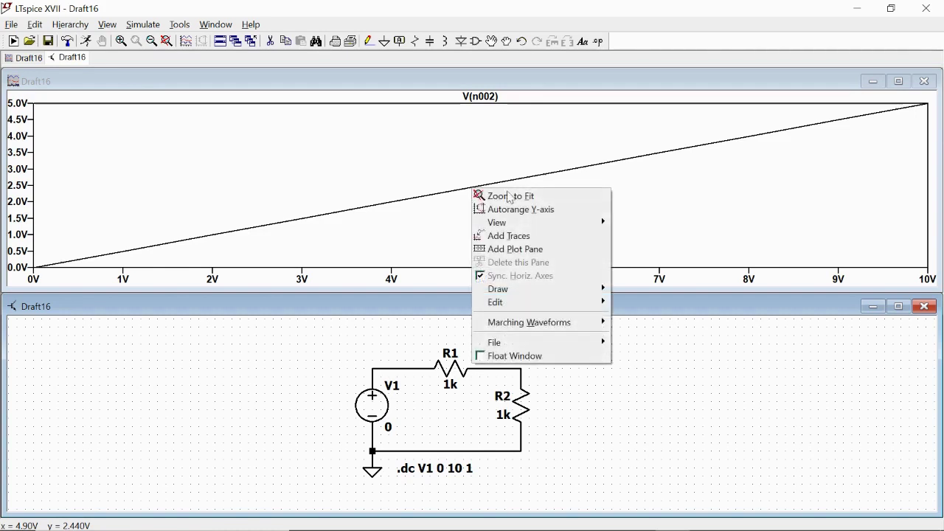
{"action": "mouse_move", "coordinate": [572, 224]}
{"action": "left_click", "coordinate": [661, 235]}
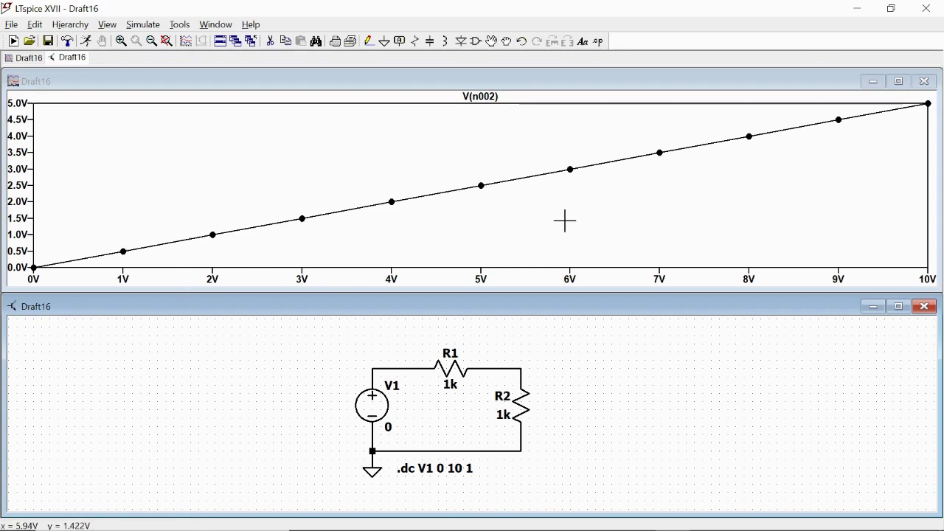
Review the DC sweep settings in the simulation command without changing them and run the simulation again.
{"action": "left_click", "coordinate": [135, 27]}
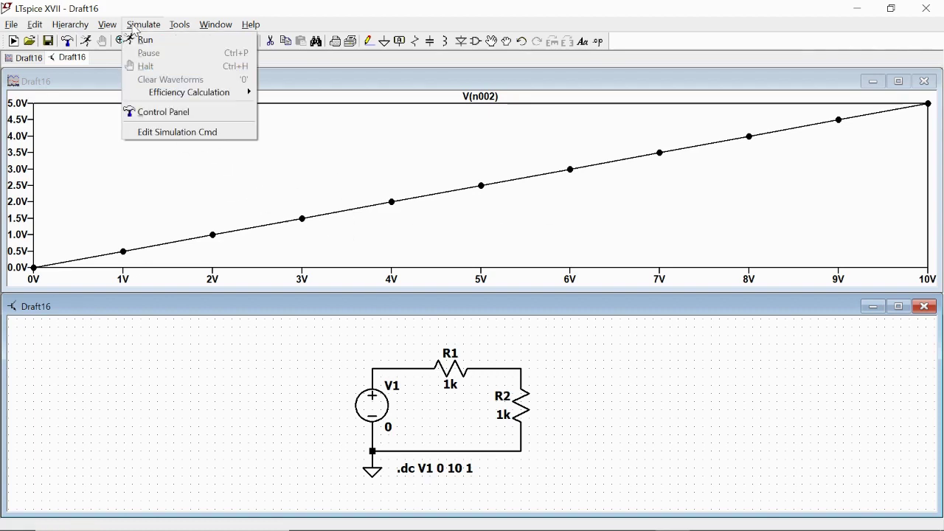
{"action": "left_click", "coordinate": [149, 132]}
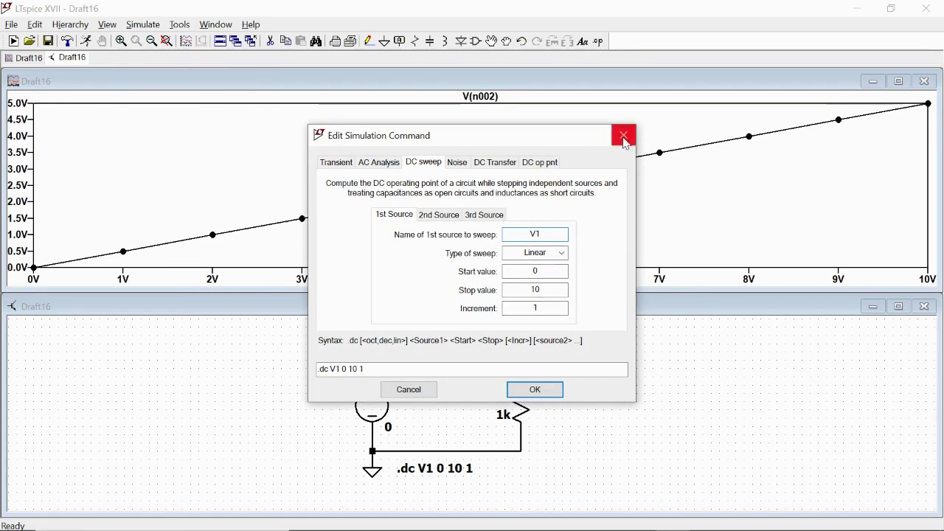
{"action": "left_click", "coordinate": [624, 135]}
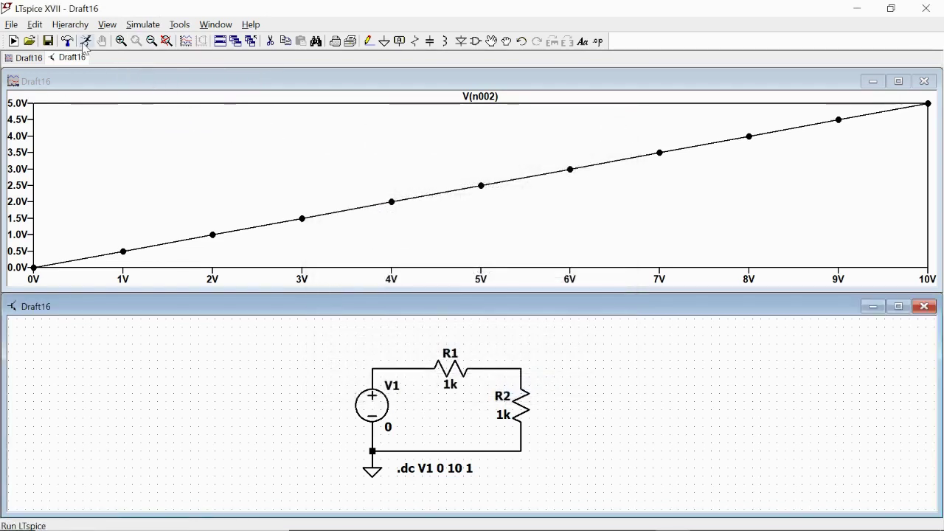
{"action": "left_click", "coordinate": [85, 41]}
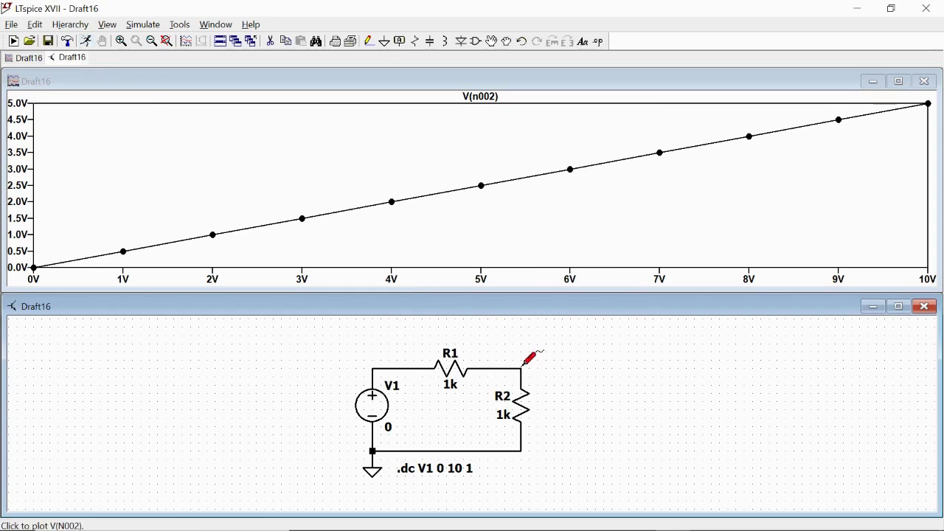
Examine the list of traces available for the plot and close it without adding any.
{"action": "right_click", "coordinate": [547, 199]}
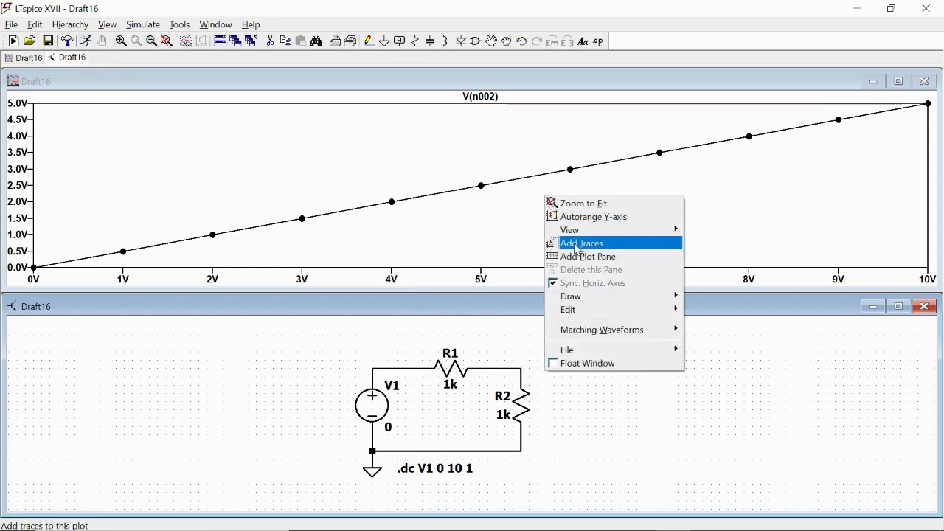
{"action": "left_click", "coordinate": [577, 244]}
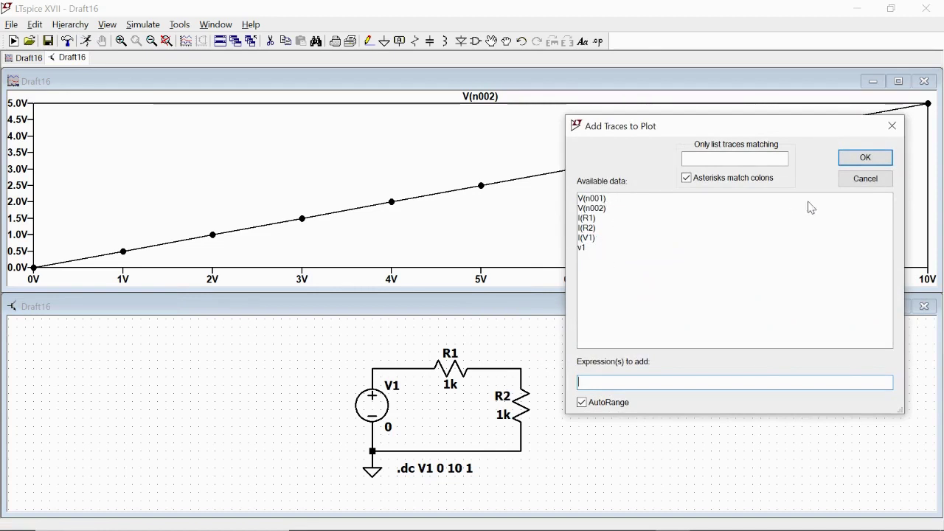
{"action": "left_click", "coordinate": [862, 179]}
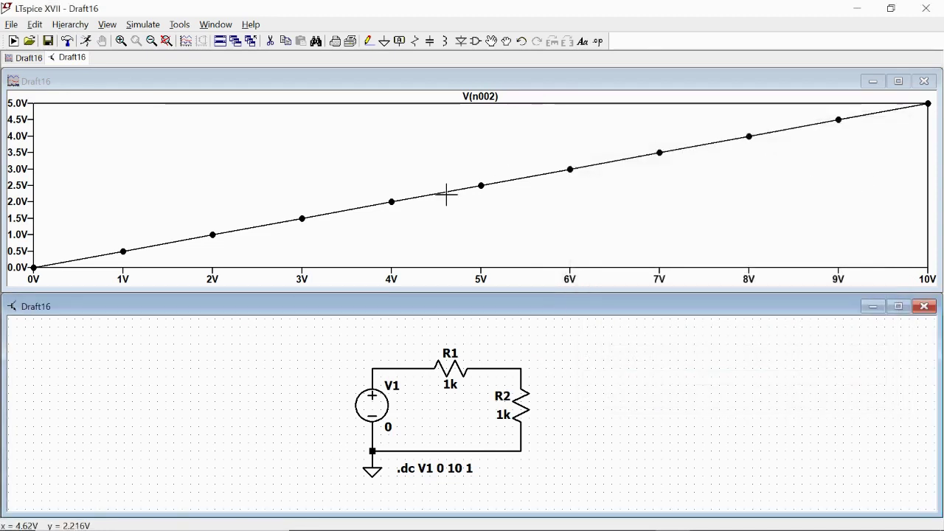